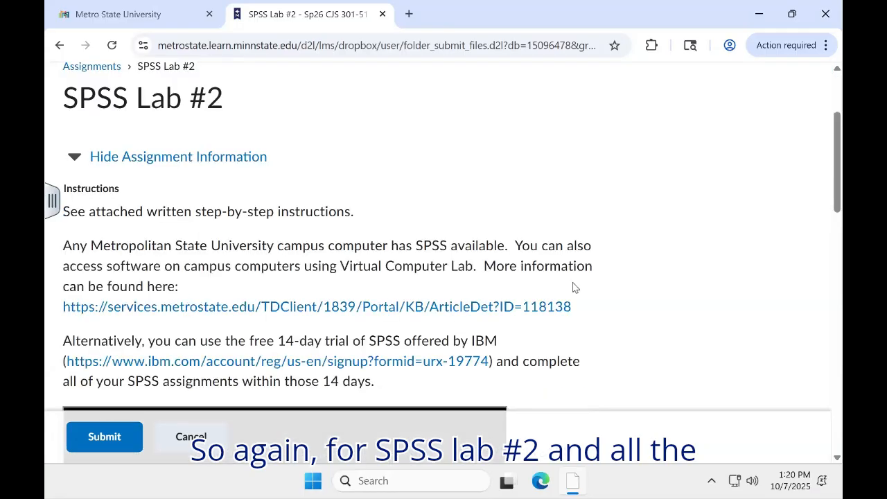
- Download the attached SPSS dataset.sav from the SPSS Lab #2 assignment and open it in SPSS Statistics
scroll(572, 287, "down", 5)
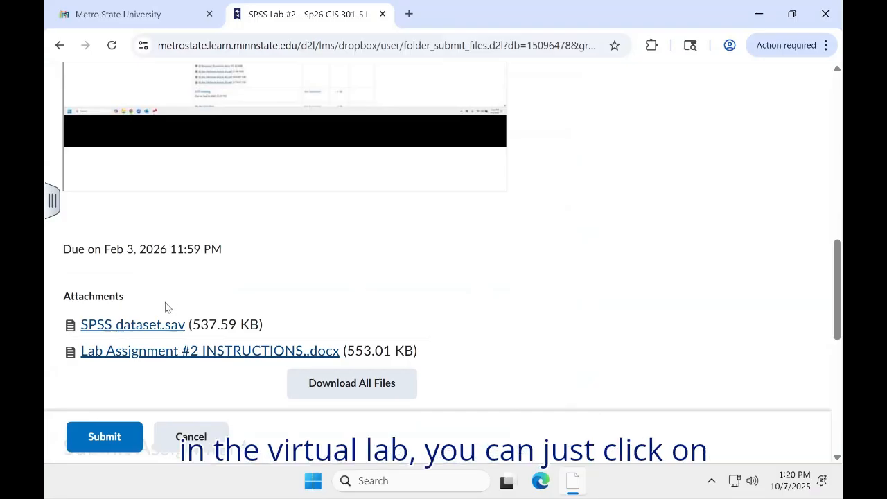
left_click(158, 331)
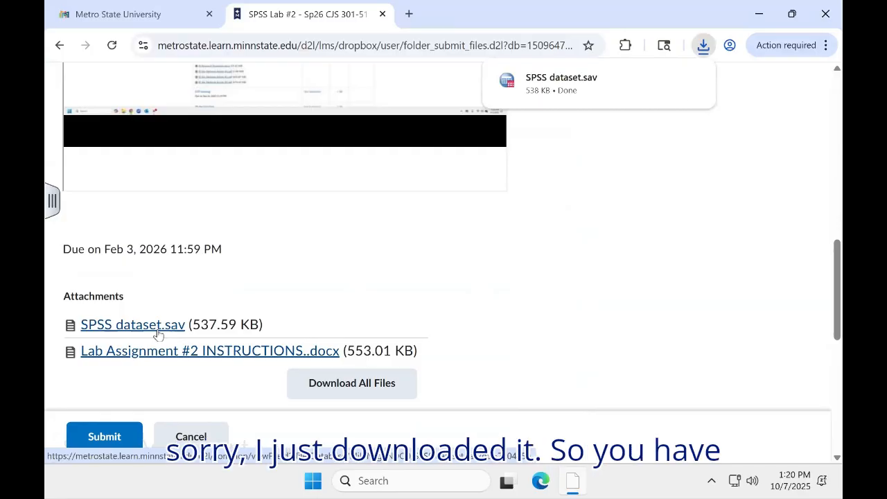
mouse_move(685, 83)
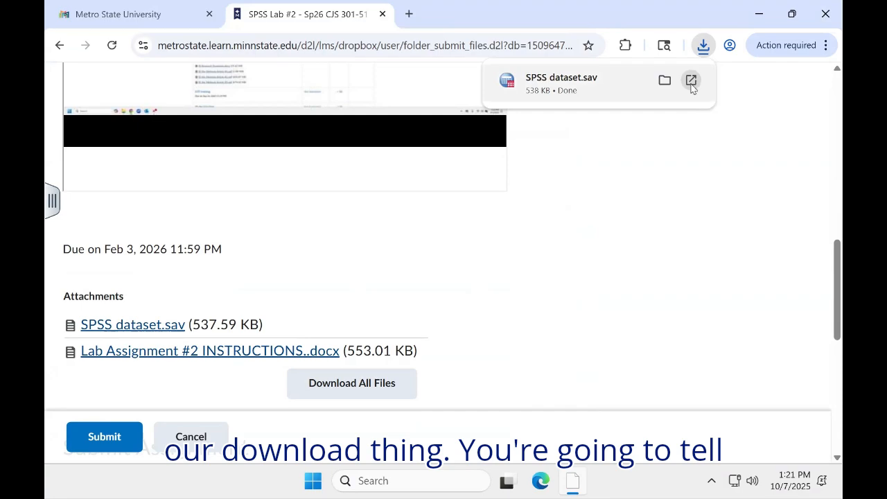
left_click(690, 81)
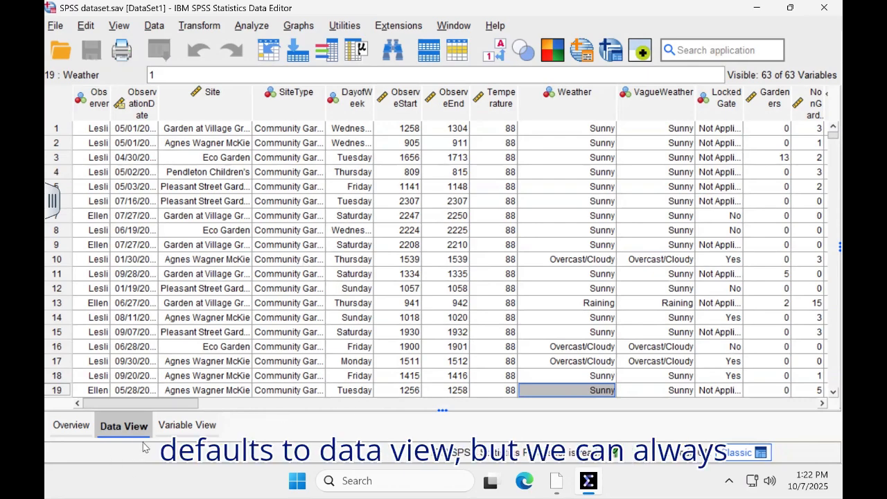
- In the dataset's variable definitions, widen the Label and Name columns and select the whole Crime variable row
left_click(188, 426)
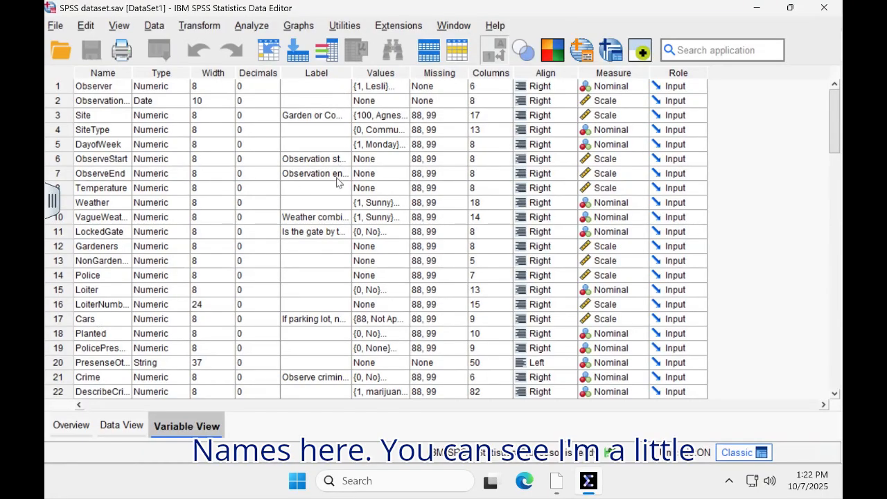
left_click_drag(350, 72, 389, 72)
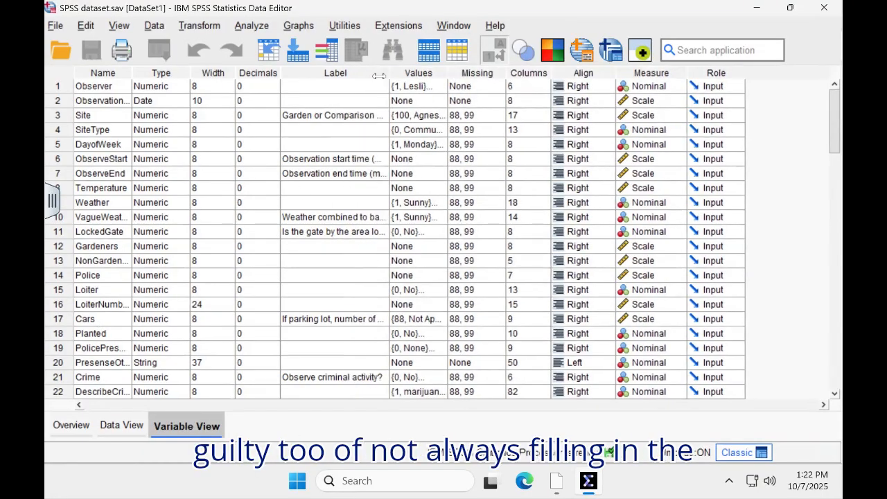
double_click(132, 72)
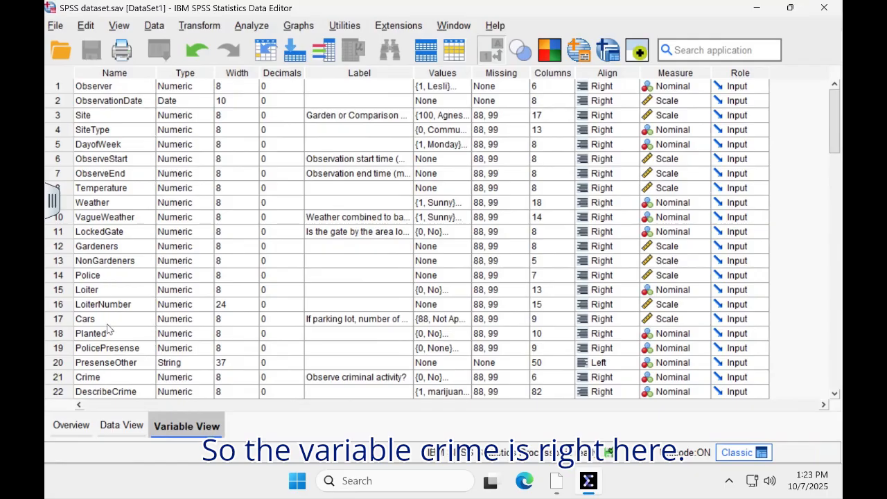
left_click(78, 378)
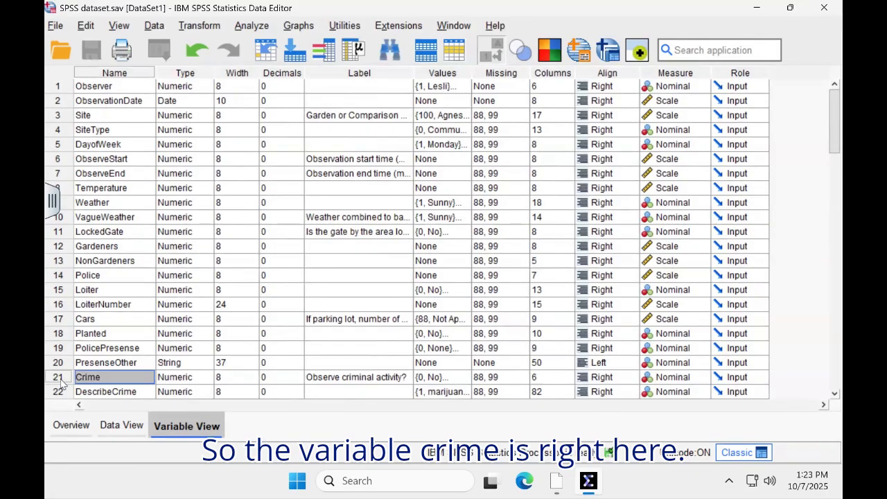
left_click(58, 379)
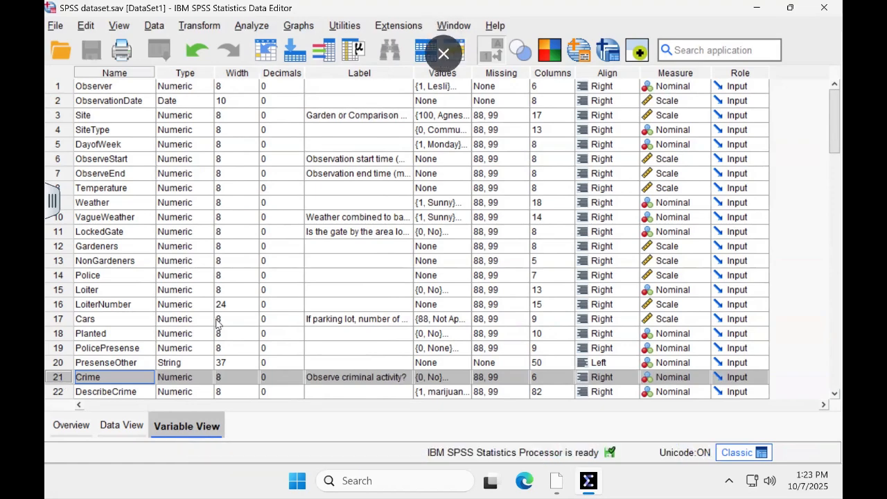
- Start a Frequencies analysis and make its source list display variable names instead of labels
left_click(252, 26)
mouse_move(260, 104)
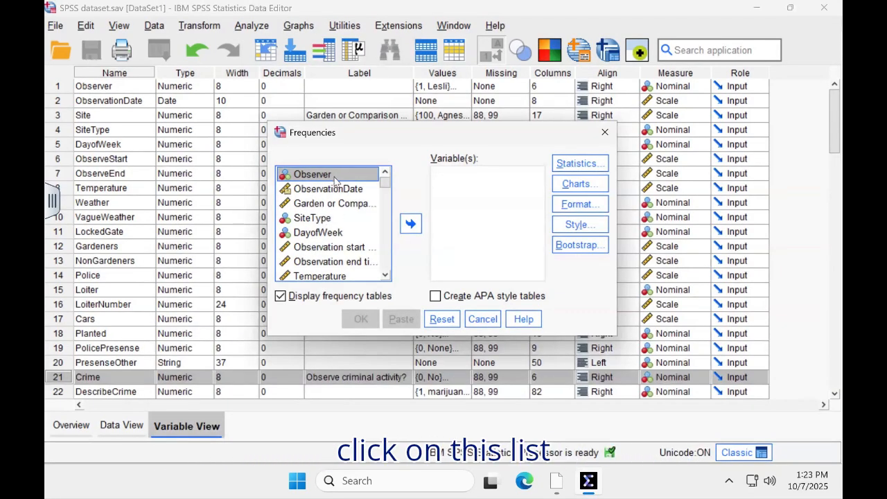
right_click(330, 208)
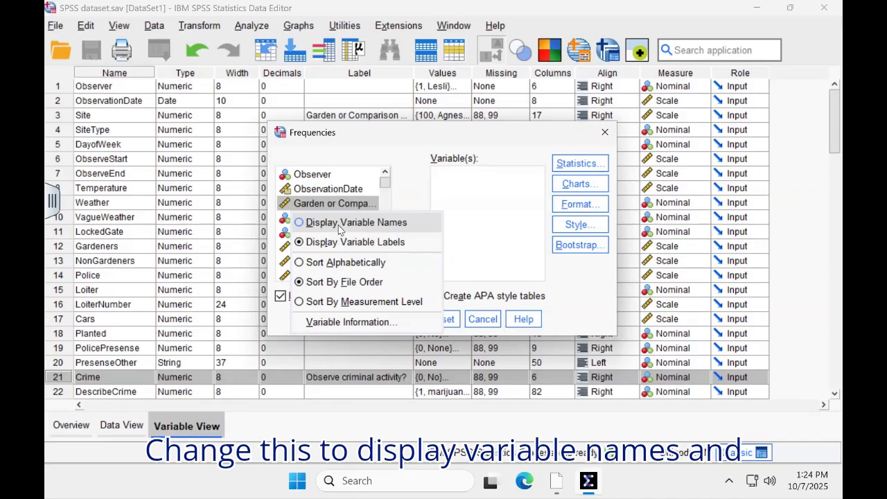
left_click(360, 143)
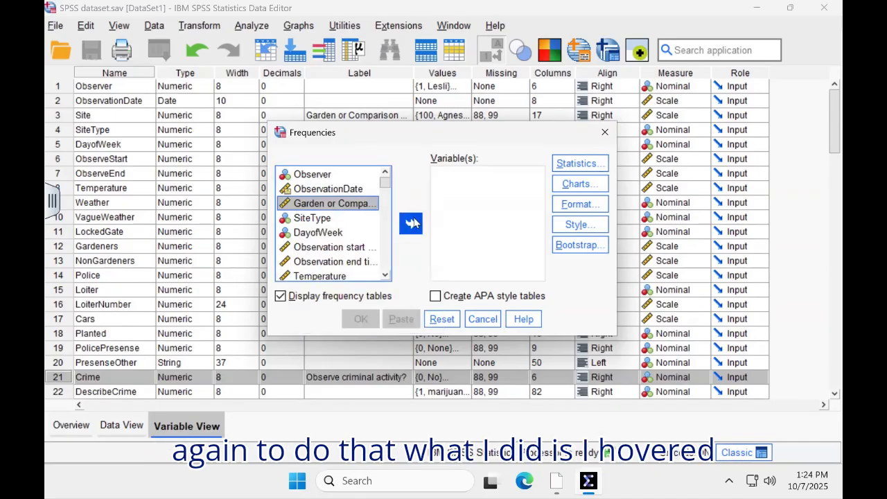
right_click(330, 231)
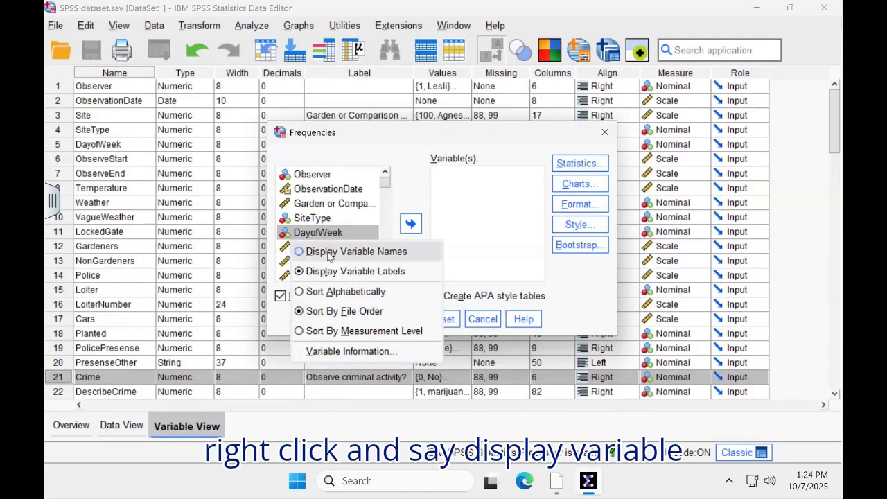
left_click(330, 252)
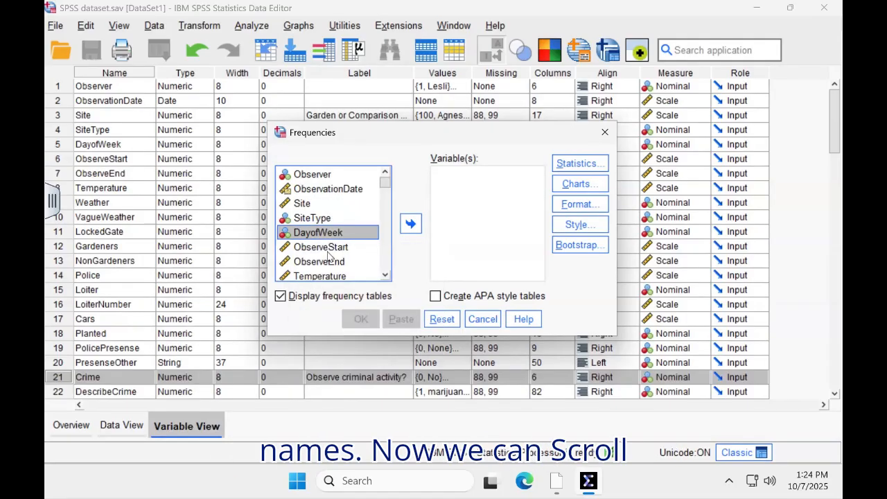
- Add Crime as the analysis variable and run the frequency table with the default options
scroll(350, 218, "down", 2)
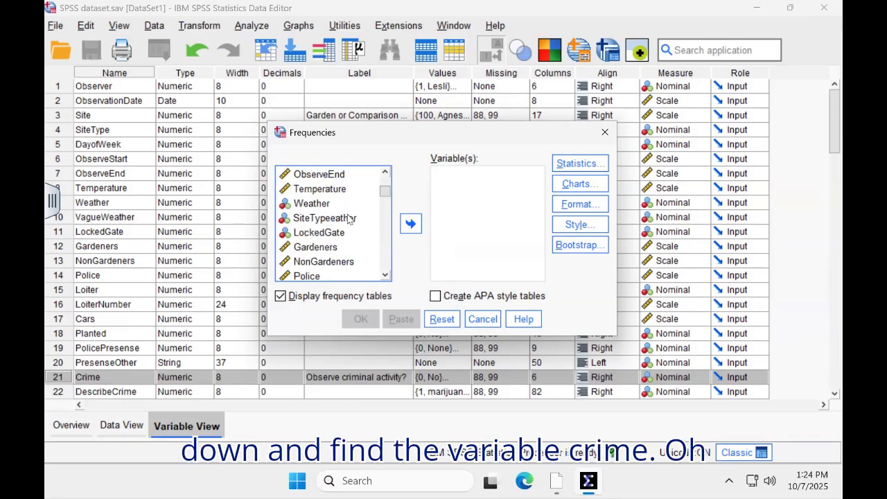
scroll(350, 219, "down", 4)
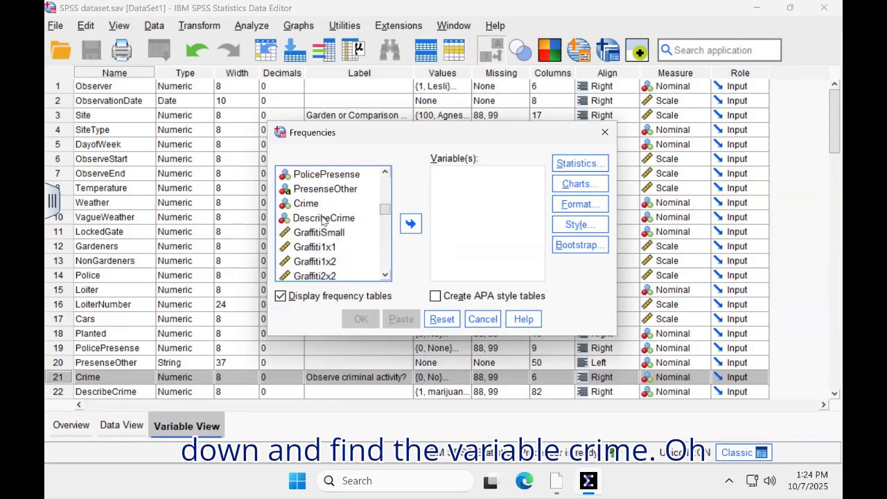
left_click(305, 203)
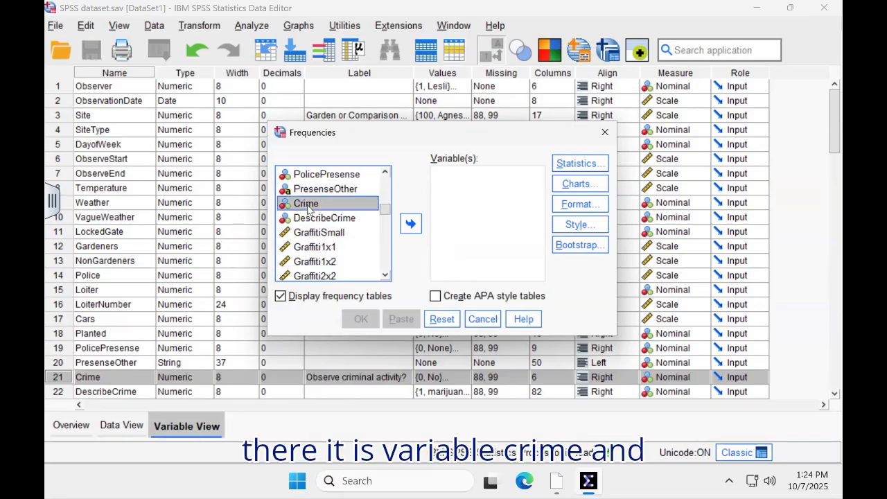
left_click(413, 225)
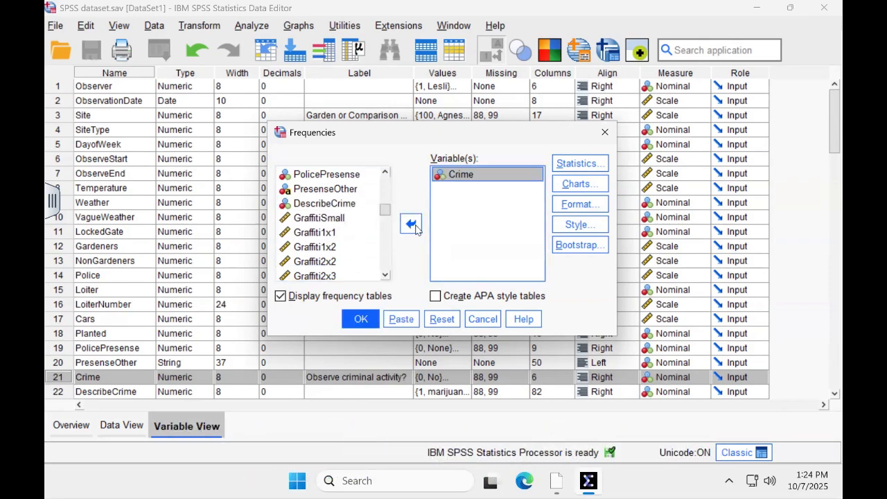
left_click(413, 226)
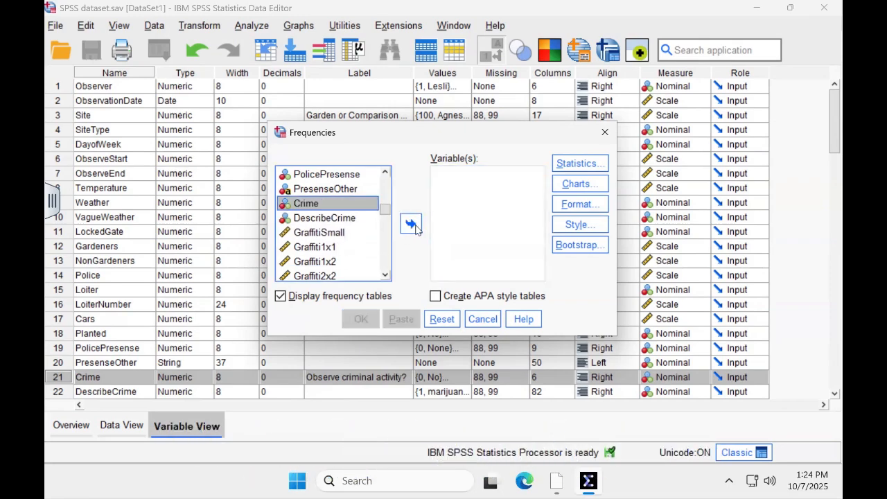
double_click(317, 205)
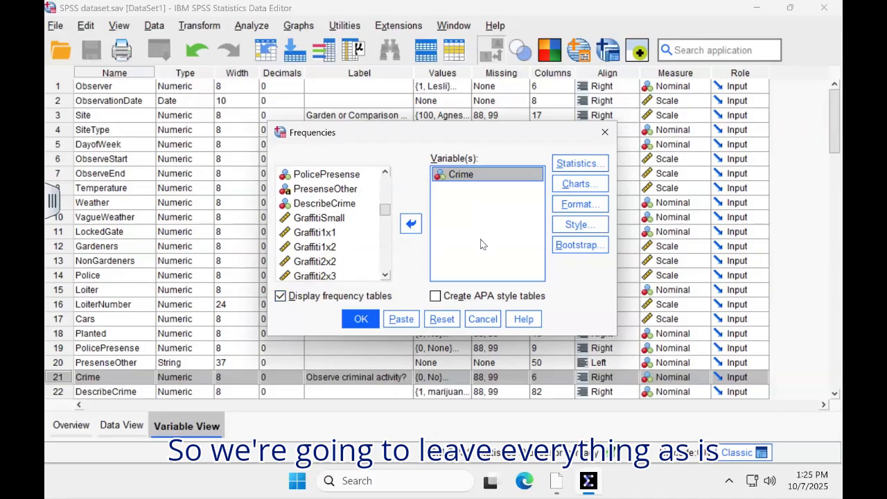
left_click(360, 320)
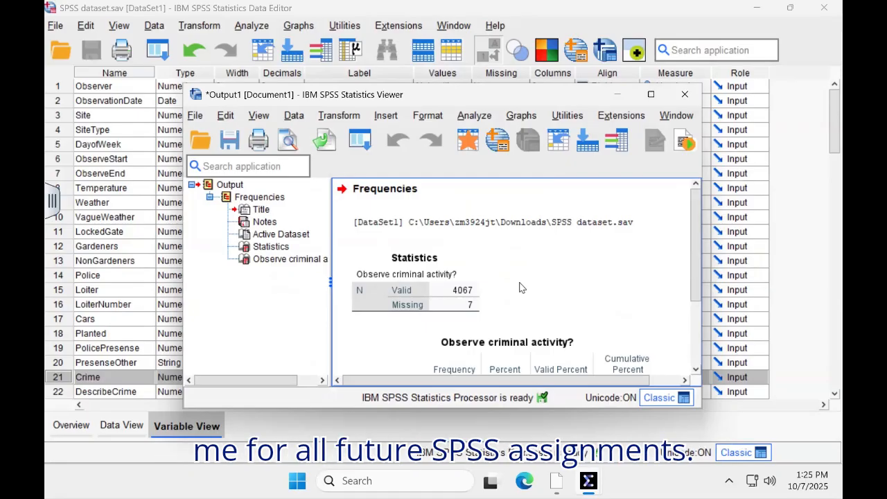
- Maximize the output viewer and examine the frequency table for observed criminal activity
left_click(651, 95)
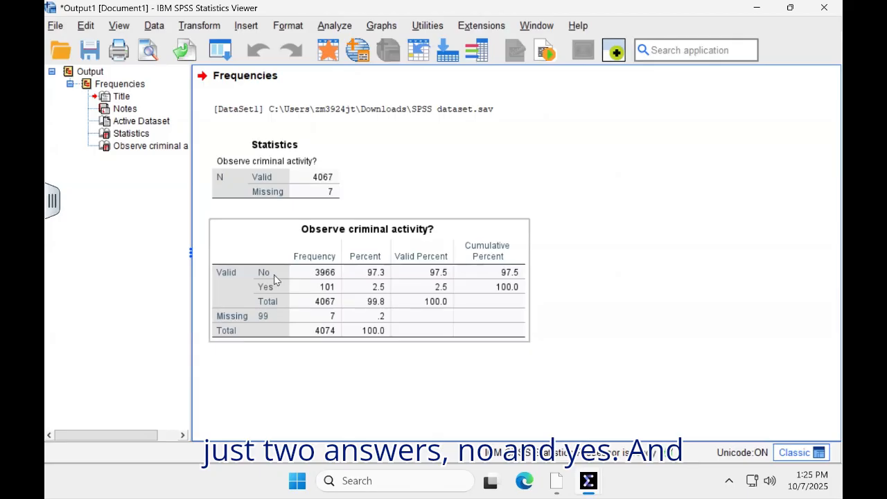
left_click(612, 341)
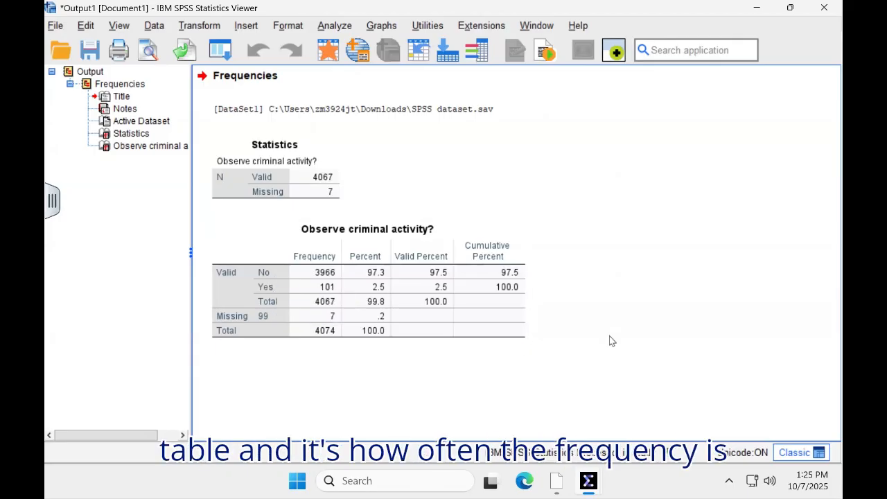
left_click(354, 272)
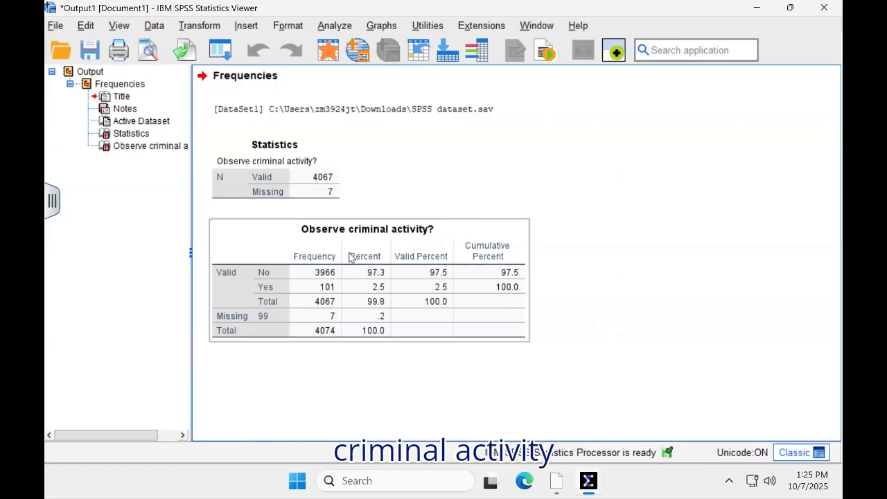
- Return to the dataset window, start a Crosstabs analysis and make its source list display variable names
left_click(587, 483)
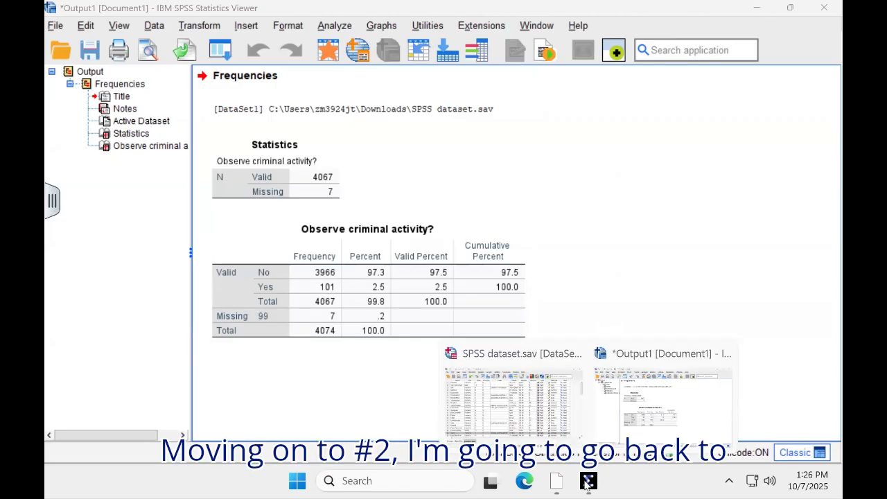
left_click(516, 405)
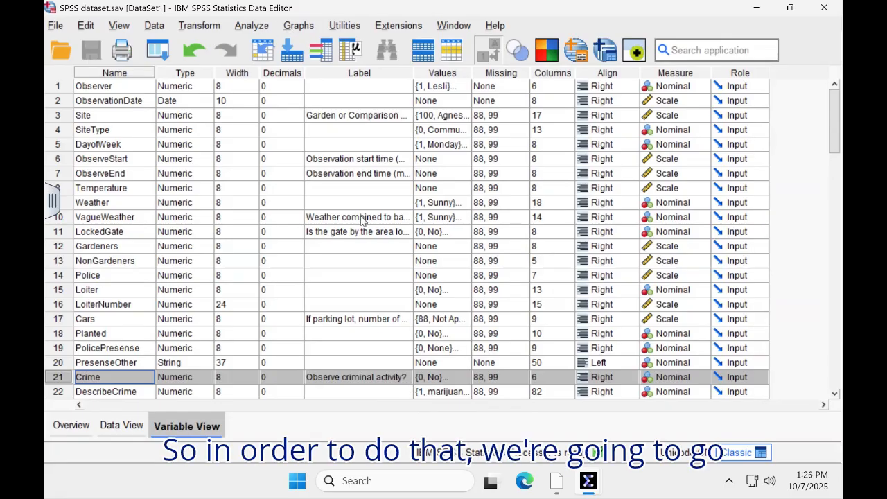
left_click(254, 28)
mouse_move(253, 102)
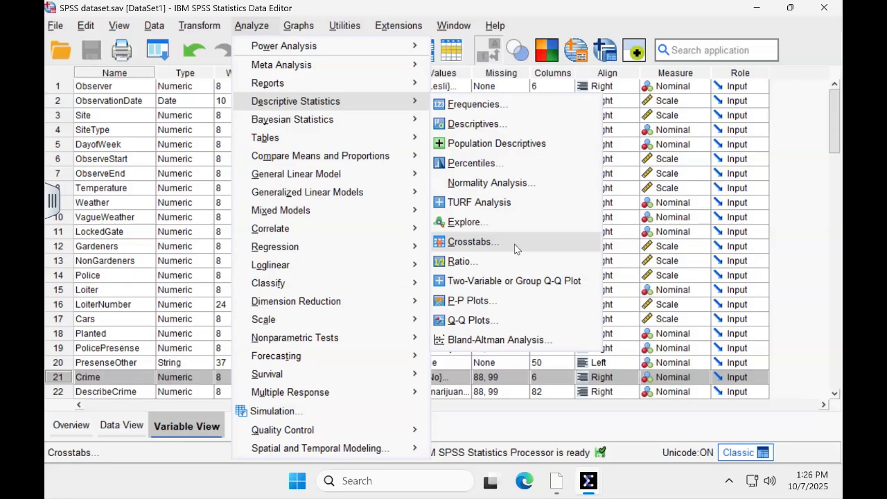
left_click(514, 244)
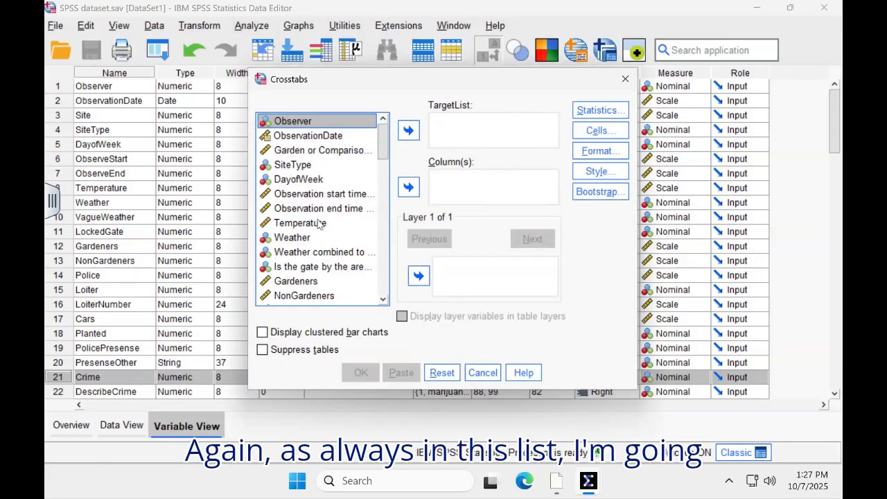
right_click(329, 168)
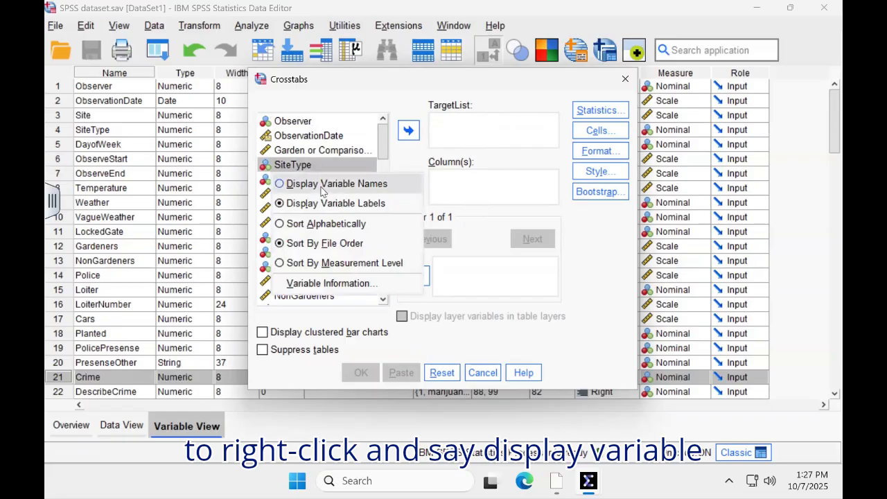
left_click(320, 187)
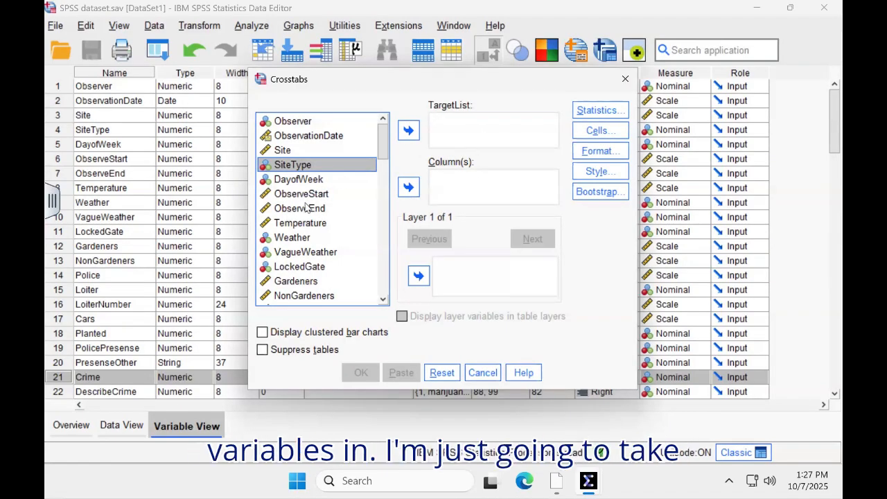
- Run the crosstab with Weather as the row variable and Crime as the column variable
left_click(311, 238)
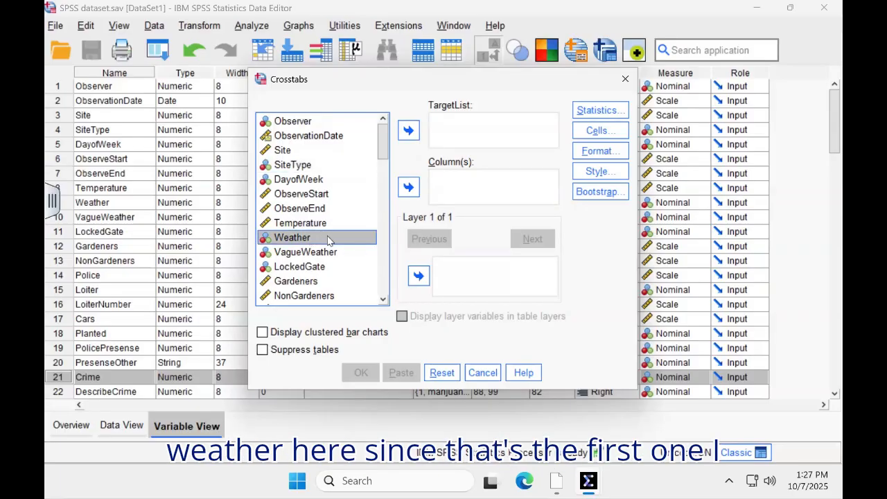
left_click(408, 129)
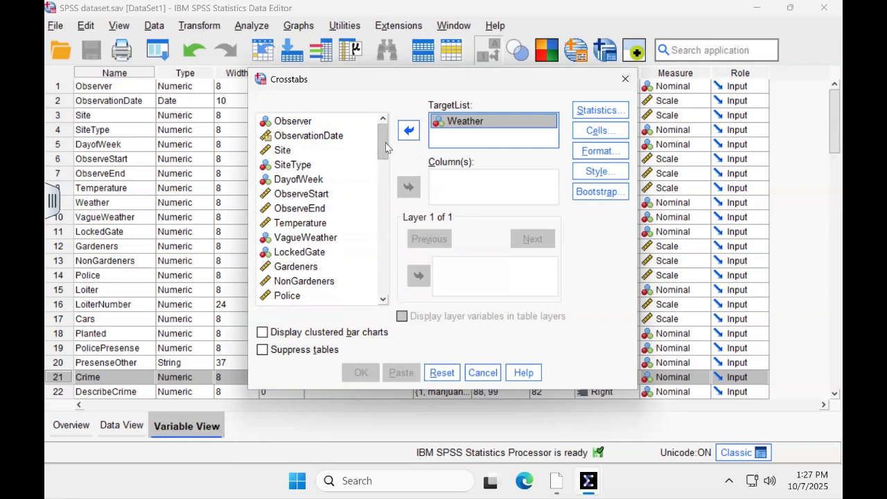
left_click_drag(383, 148, 382, 181)
left_click(287, 217)
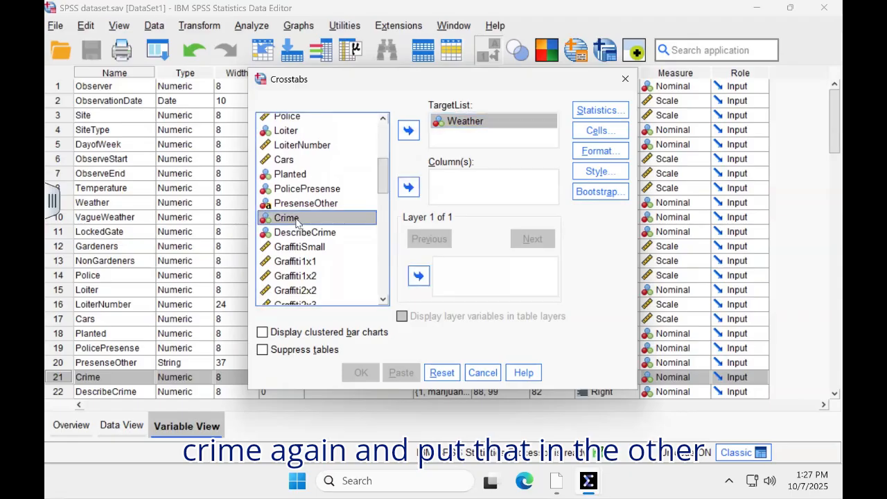
left_click(409, 187)
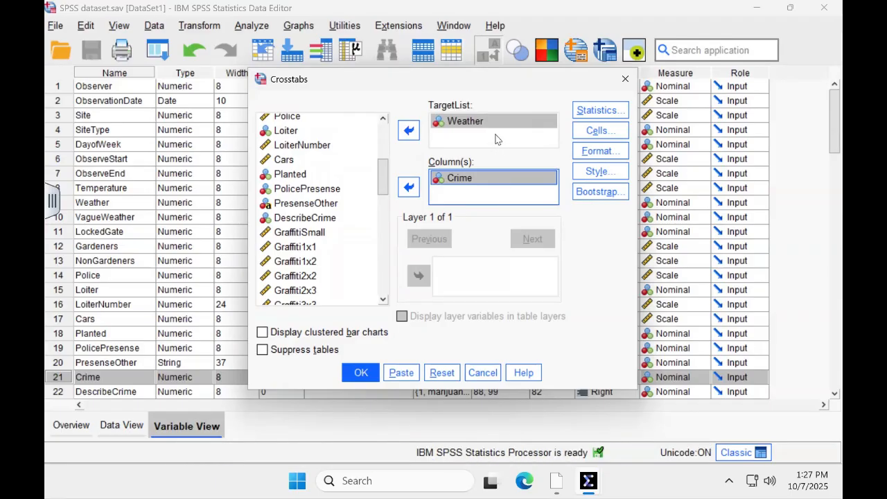
left_click(360, 373)
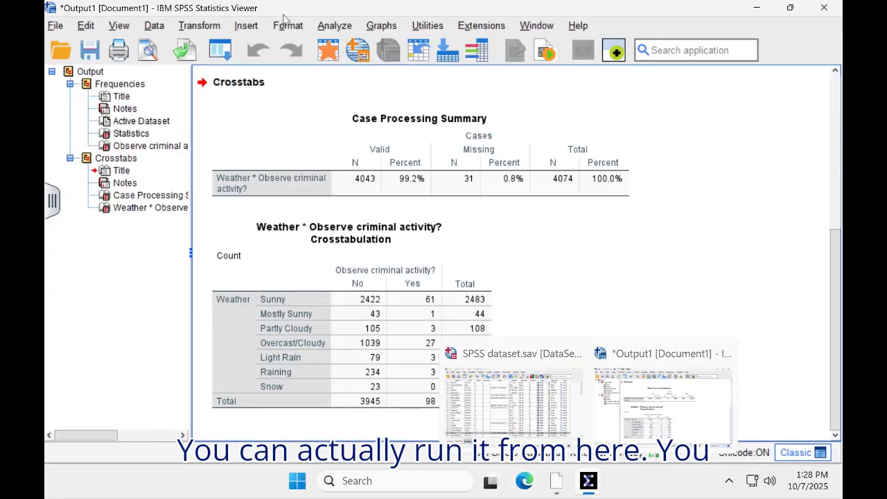
- Return to the SPSS dataset window and start the Crosstabs analysis again with Weather and Crime still assigned
left_click(338, 28)
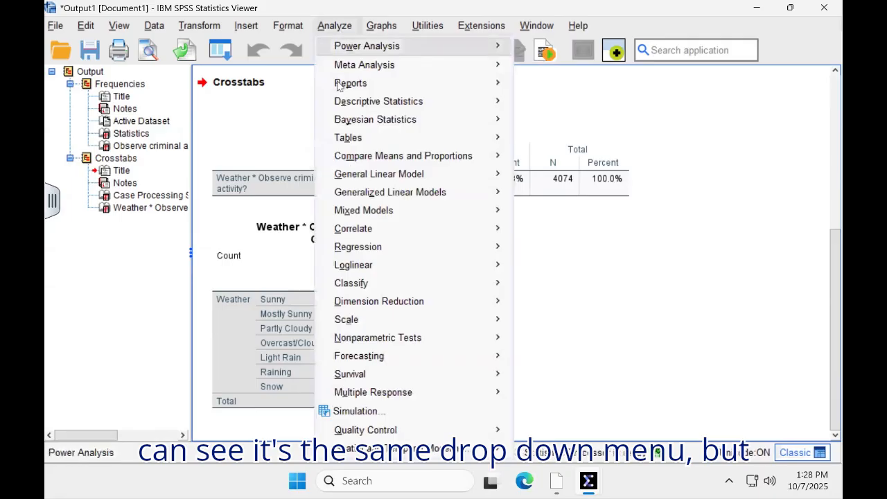
left_click(588, 485)
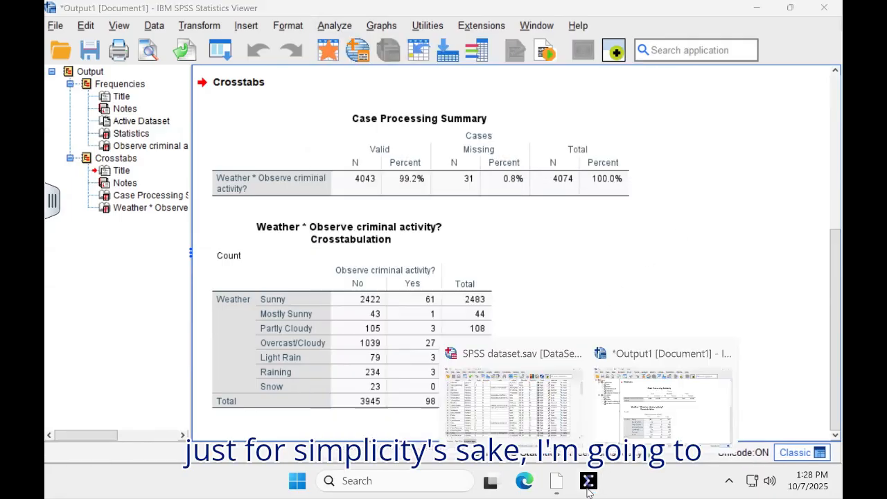
left_click(532, 388)
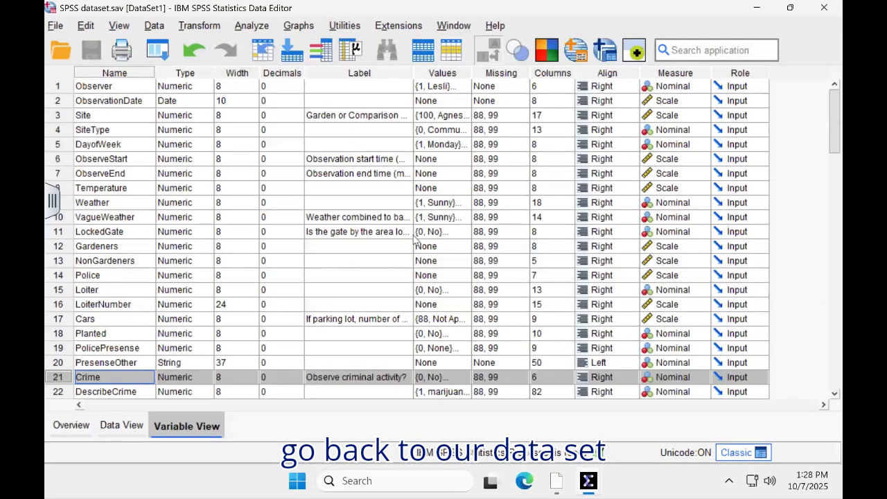
left_click(252, 26)
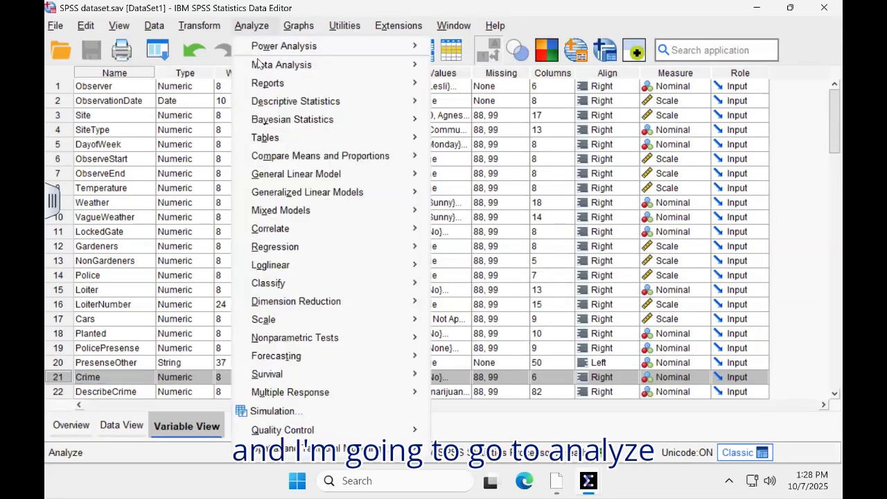
mouse_move(256, 178)
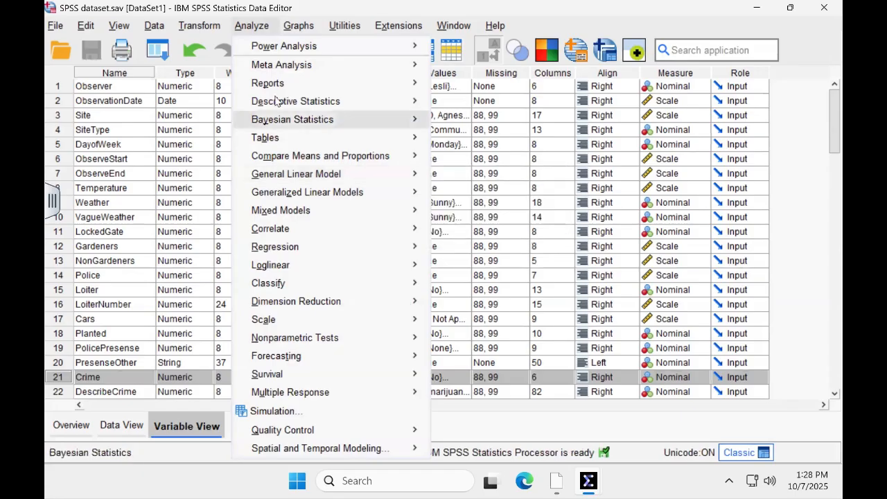
mouse_move(276, 102)
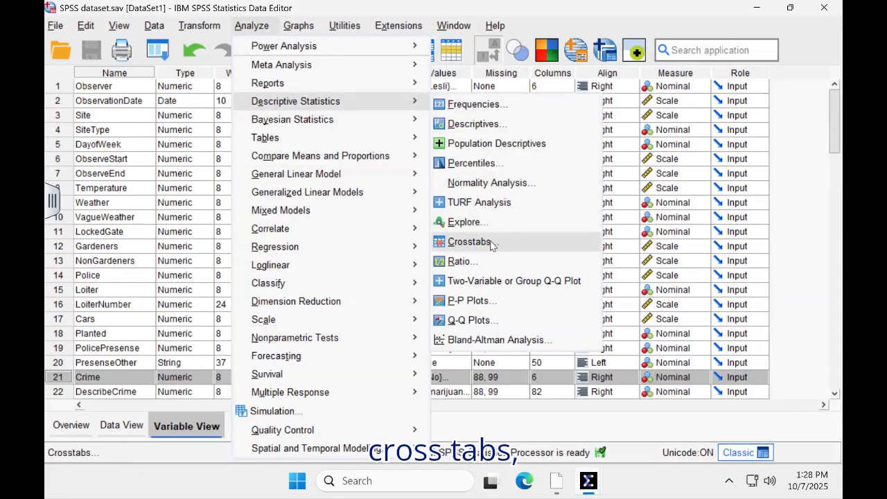
left_click(468, 241)
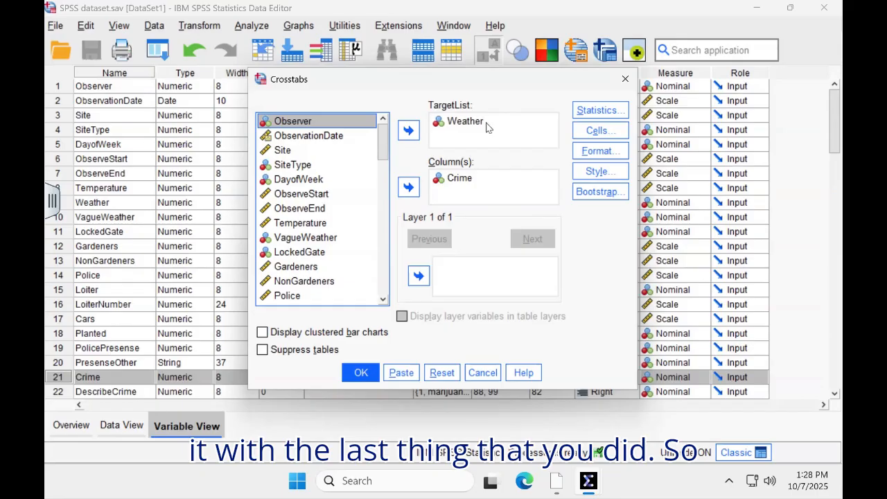
- Add row and column percentages to the crosstab cells and run the Weather by Crime table
left_click(618, 133)
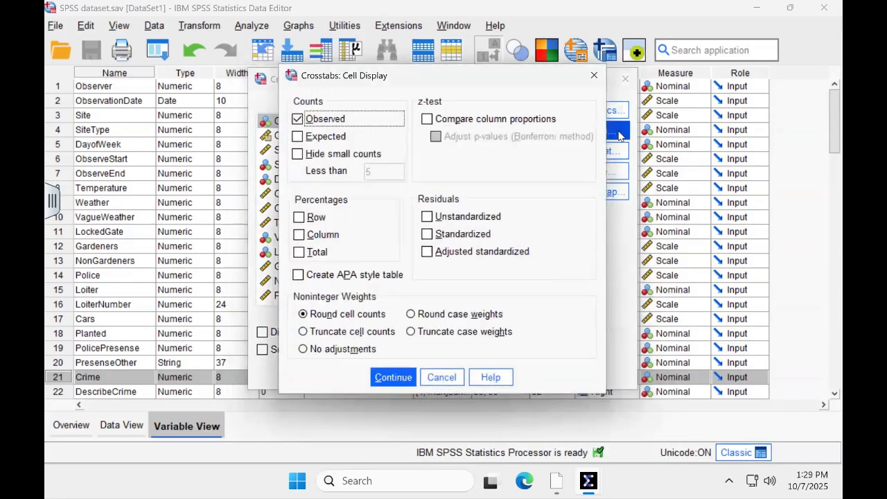
left_click(299, 218)
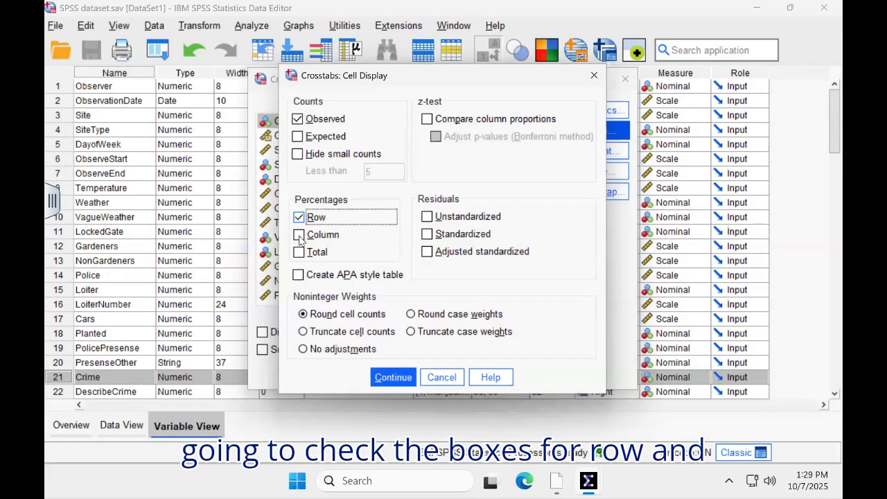
left_click(299, 234)
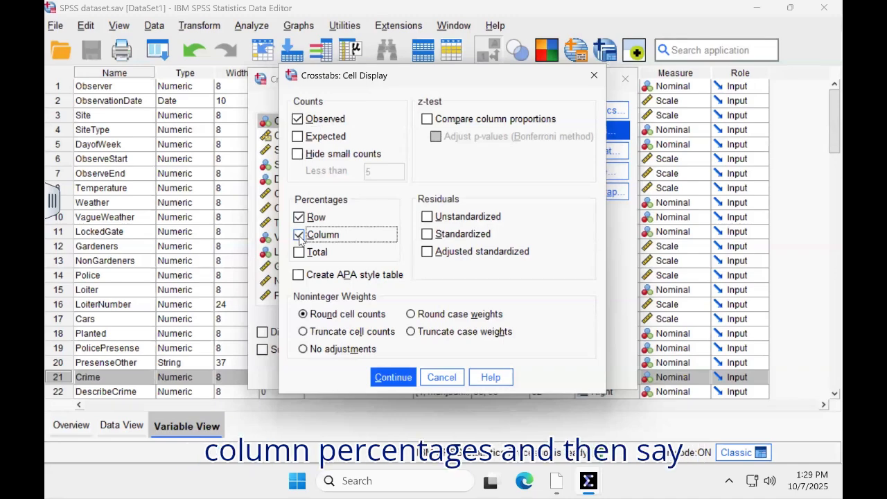
left_click(394, 379)
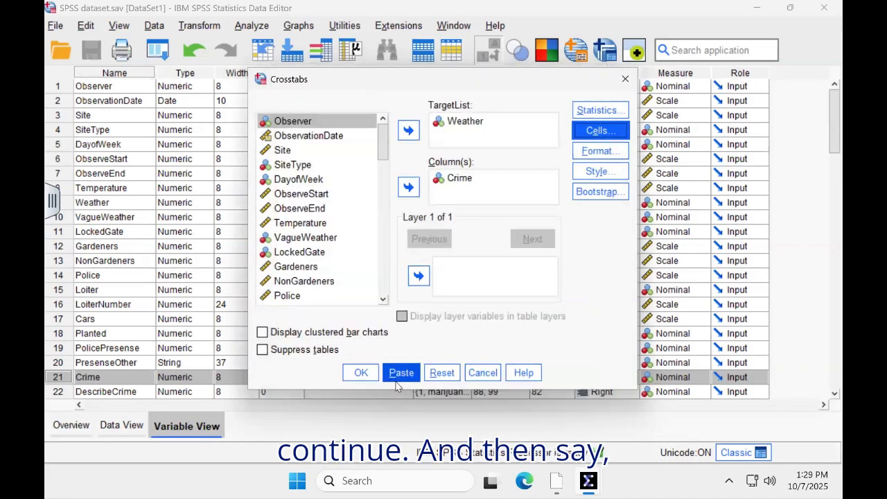
left_click(361, 373)
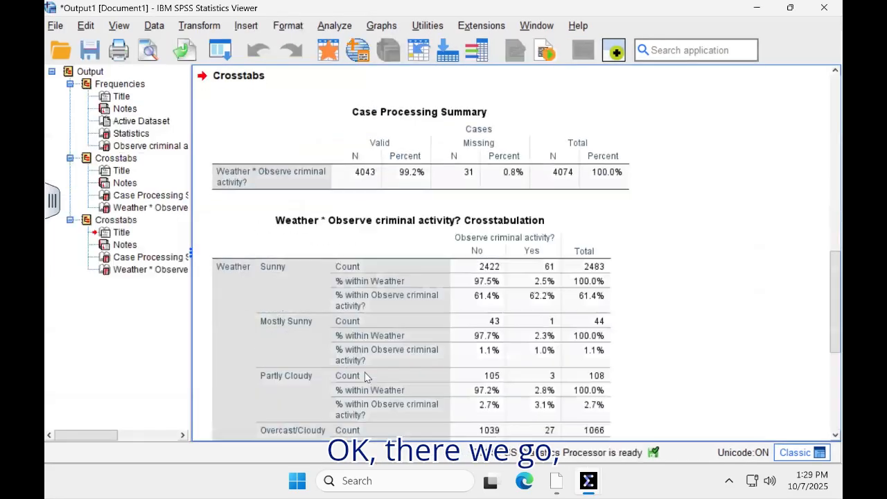
- Examine the row and column percentages for each weather category in the new crosstabulation, through the Total rows
scroll(684, 253, "down", 2)
scroll(685, 255, "down", 2)
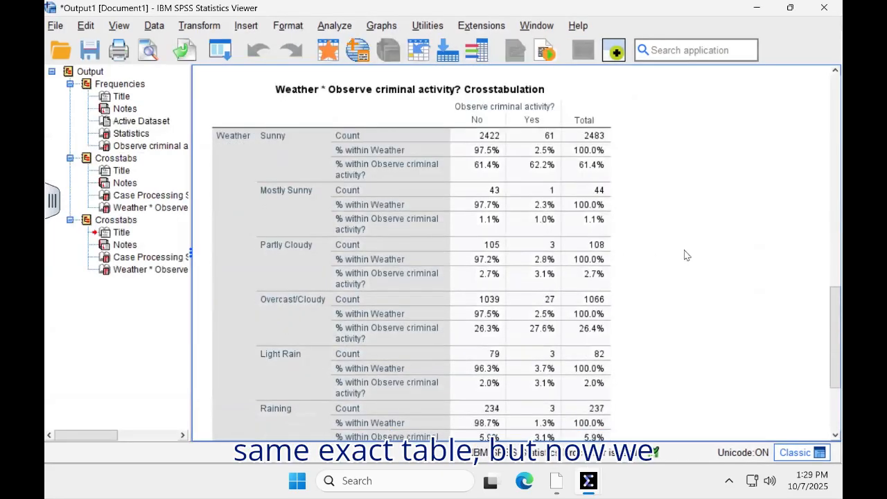
scroll(684, 253, "down", 2)
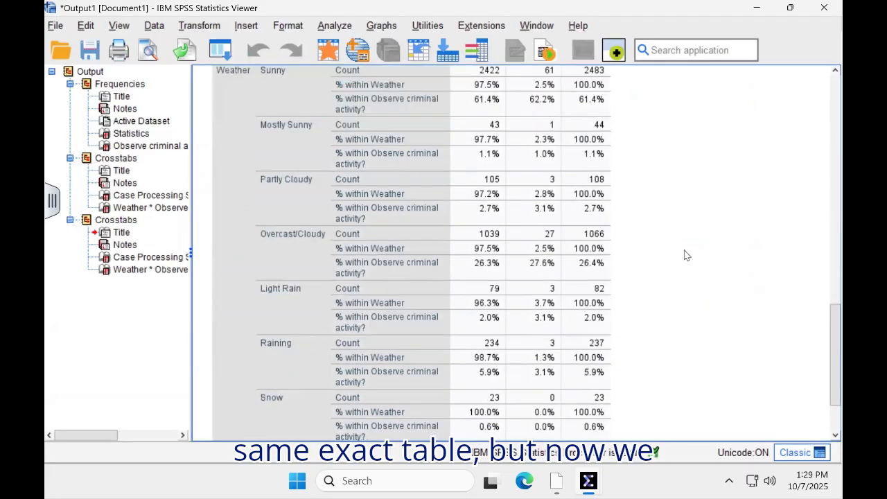
scroll(685, 253, "up", 2)
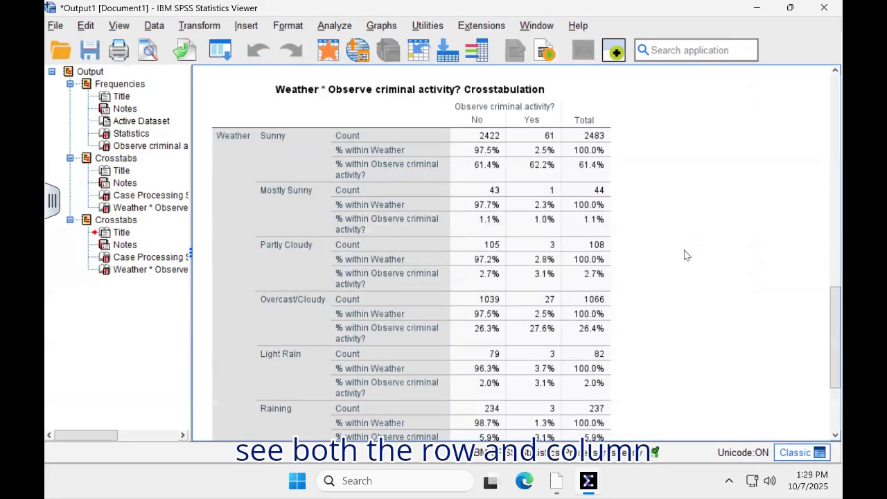
scroll(717, 222, "down", 2)
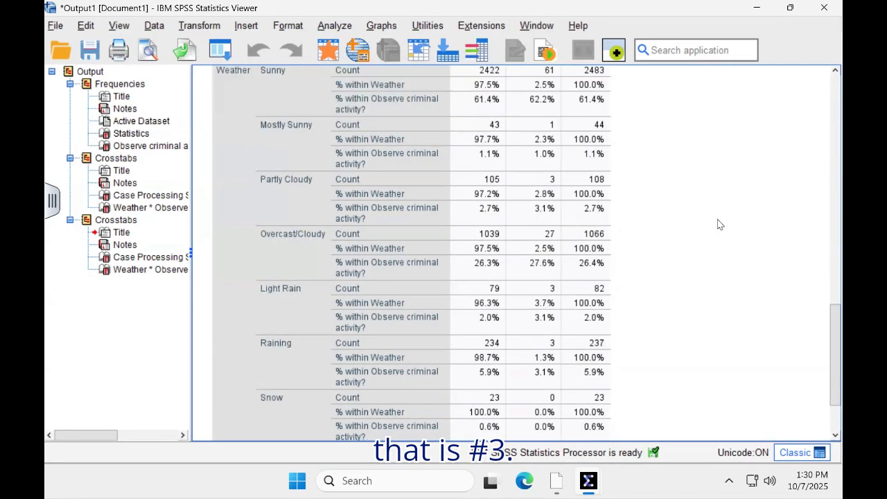
scroll(718, 224, "down", 3)
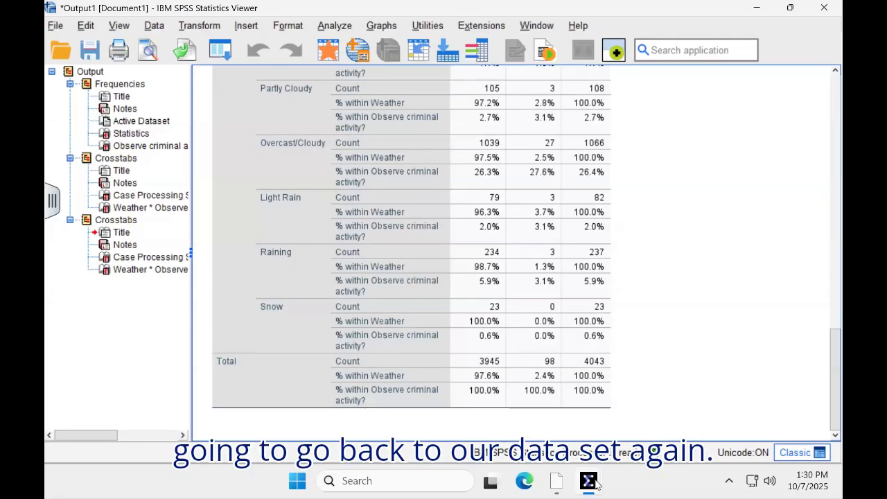
- Return to the dataset window and start defining a simple bar chart using summaries for groups of cases
mouse_move(577, 463)
left_click(541, 414)
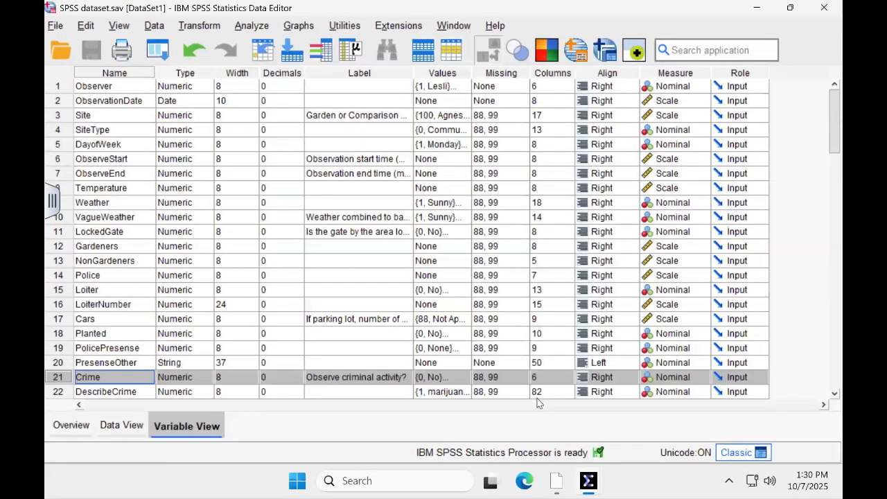
left_click(298, 27)
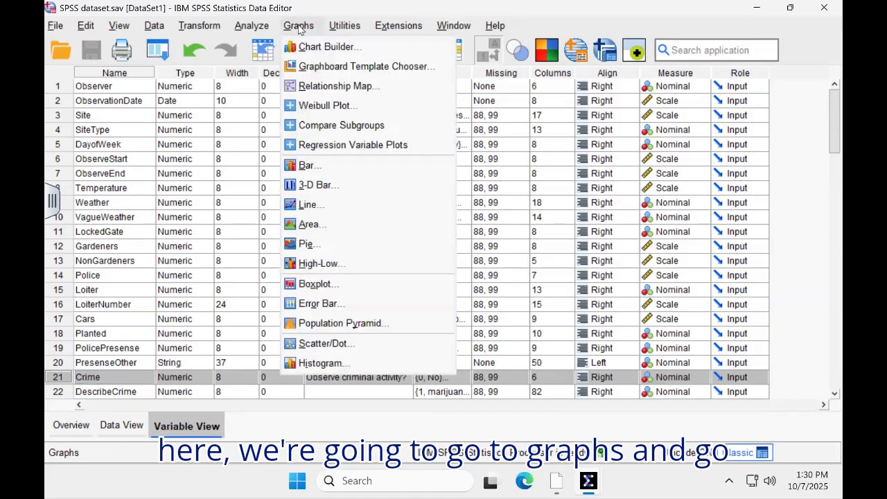
left_click(320, 169)
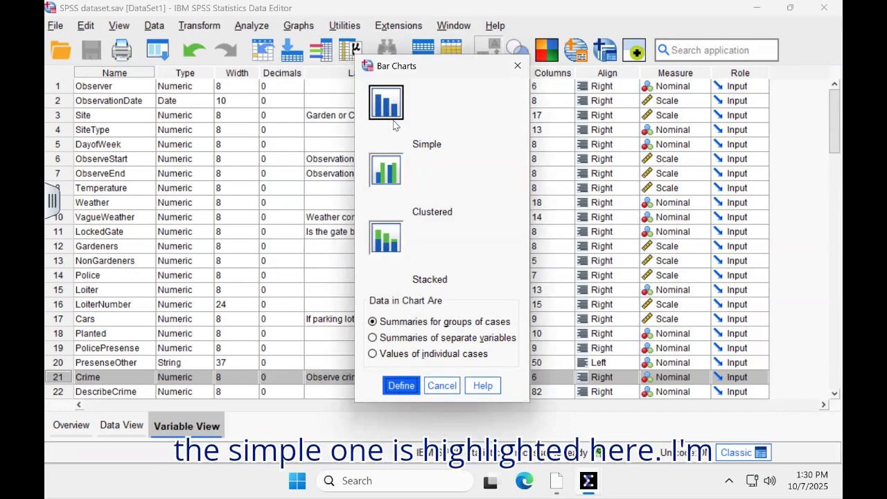
left_click(401, 385)
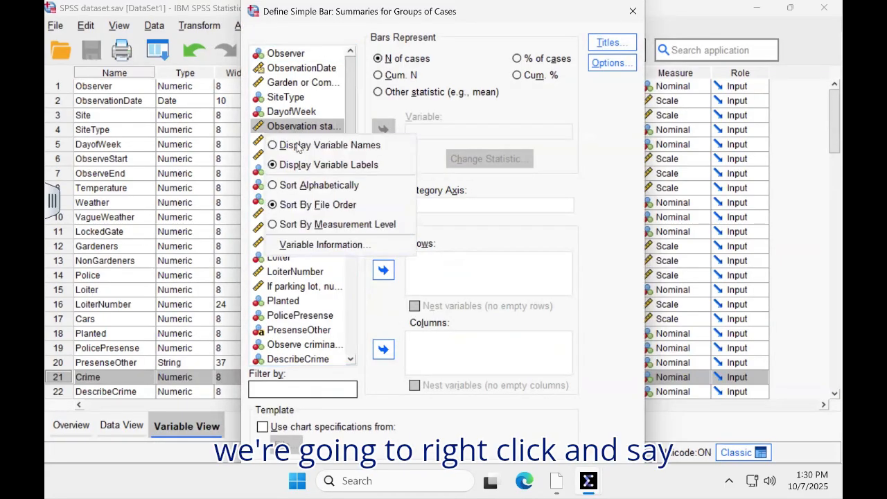
- Display variable names in the source list, set Weather as the category axis and generate the bar chart of case counts
left_click(300, 145)
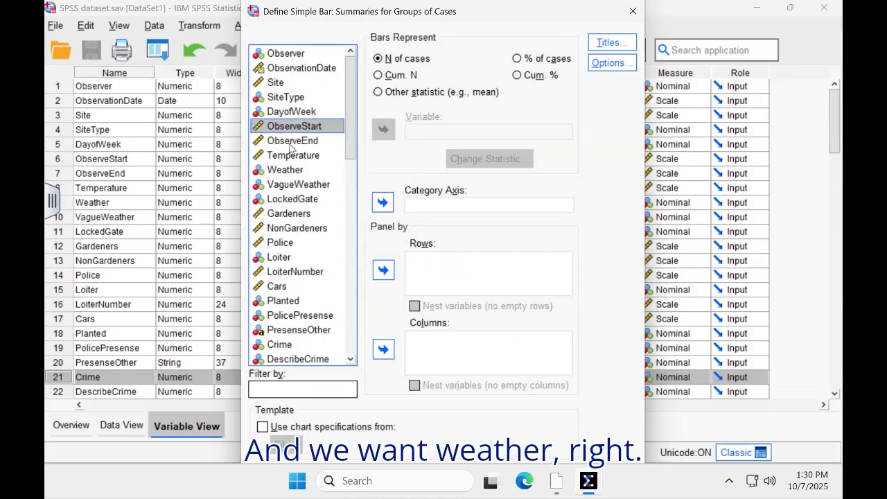
left_click(291, 173)
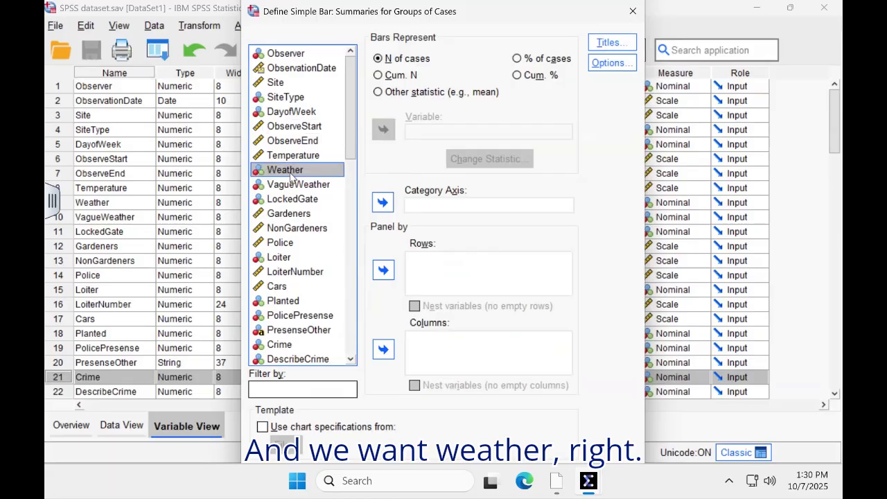
left_click(382, 202)
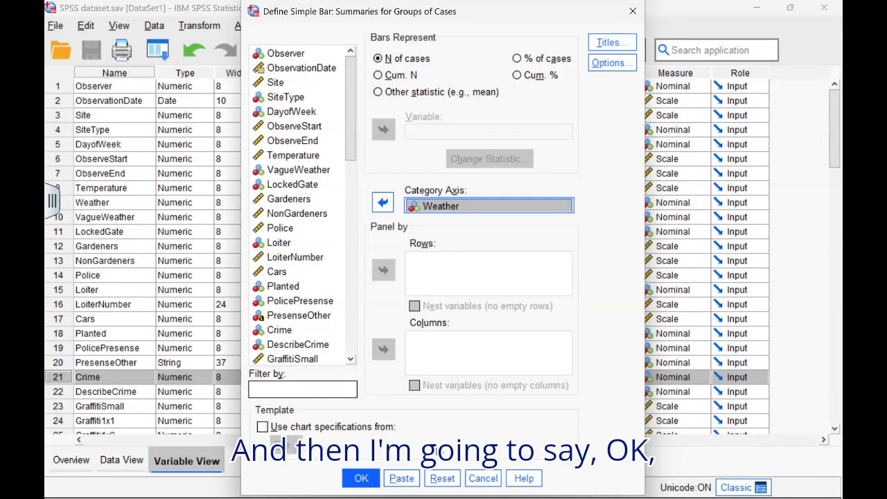
left_click(361, 479)
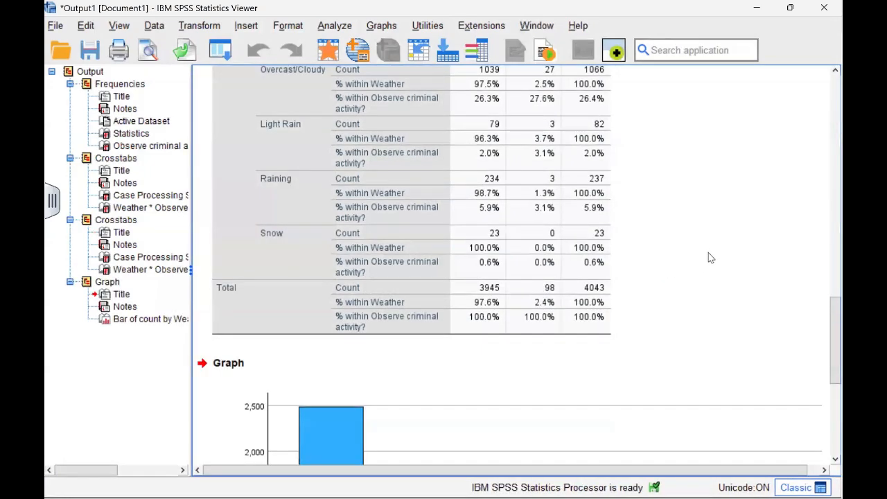
- Review the whole output, from the Weather bar chart back through the frequency table and both crosstabs
scroll(710, 258, "down", 8)
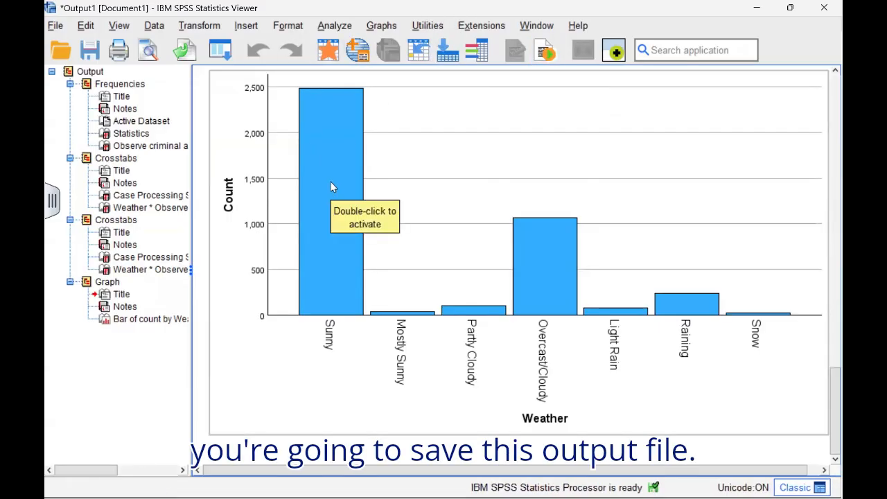
scroll(428, 218, "up", 10)
scroll(662, 254, "up", 10)
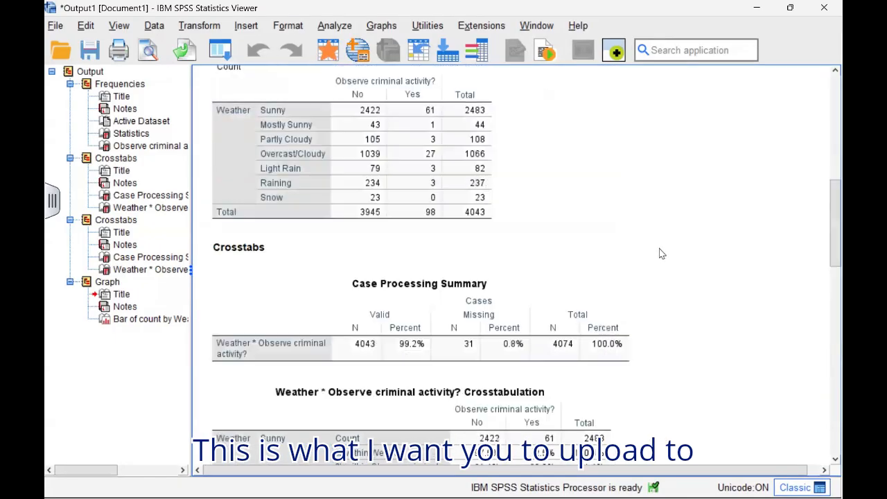
scroll(661, 254, "up", 3)
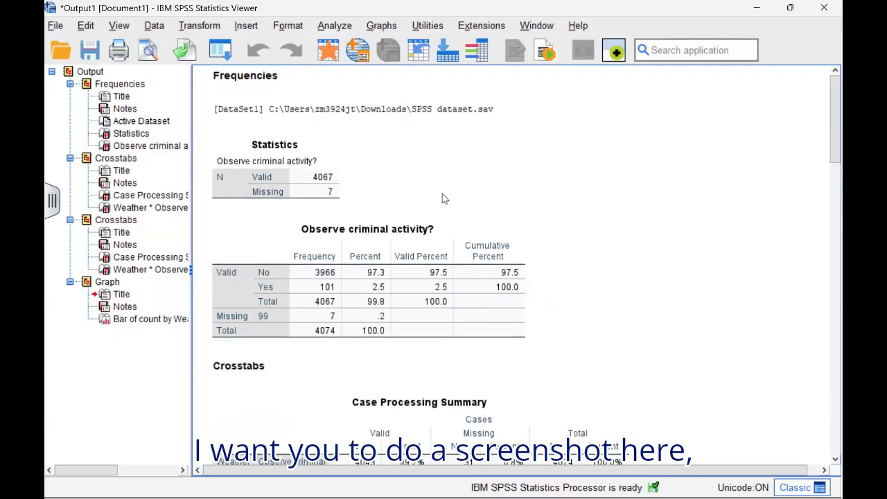
scroll(683, 257, "down", 5)
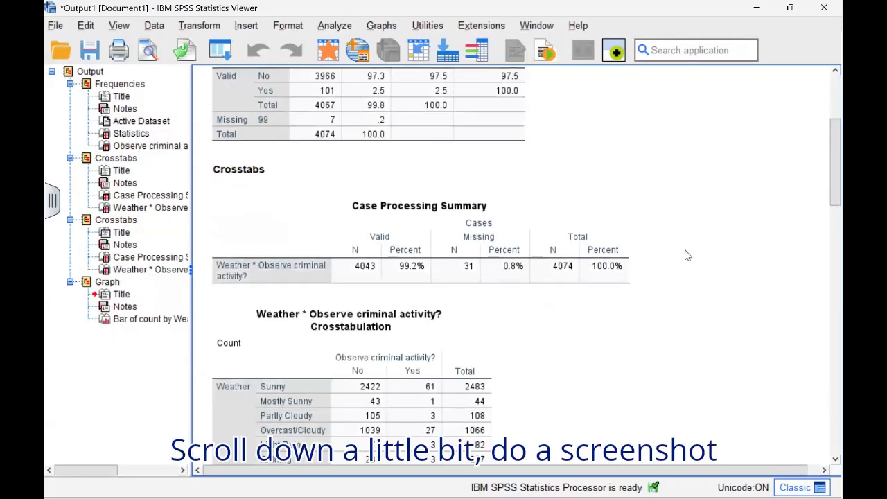
scroll(686, 255, "down", 1)
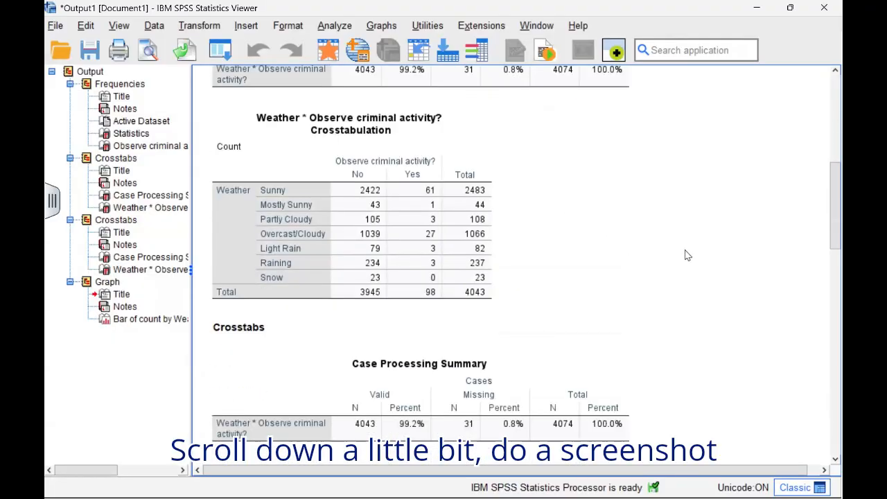
scroll(686, 255, "down", 8)
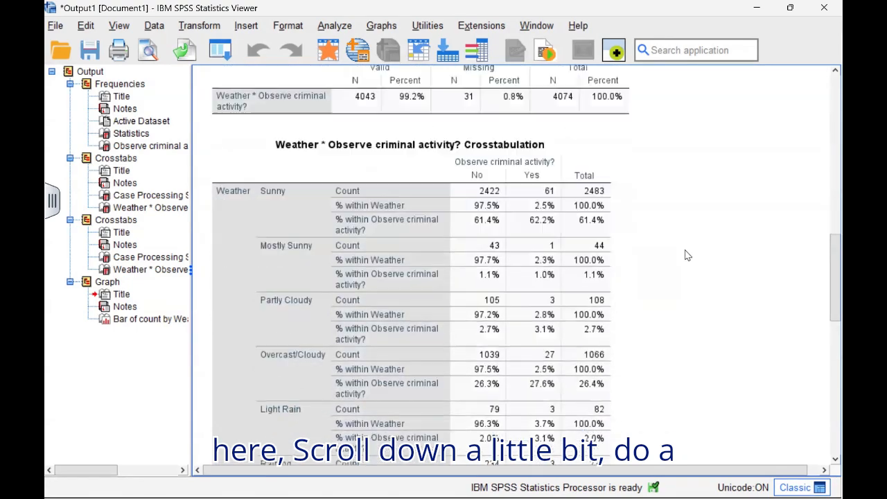
scroll(686, 255, "down", 5)
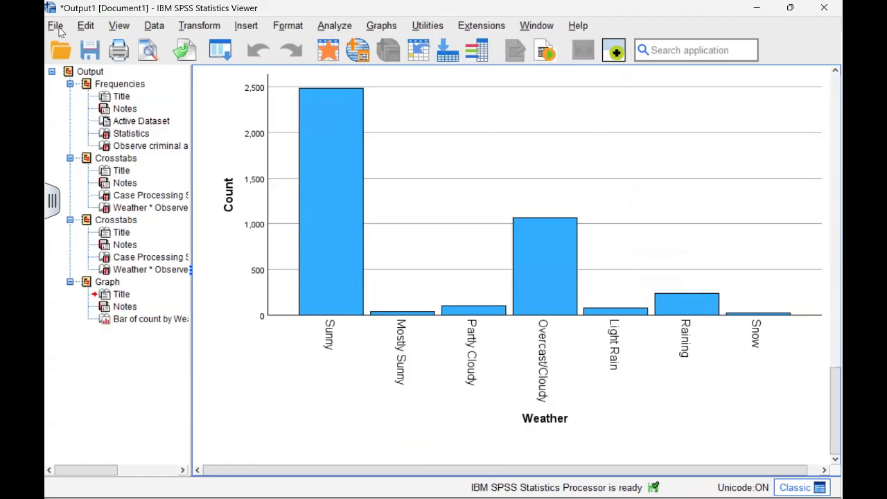
left_click(58, 29)
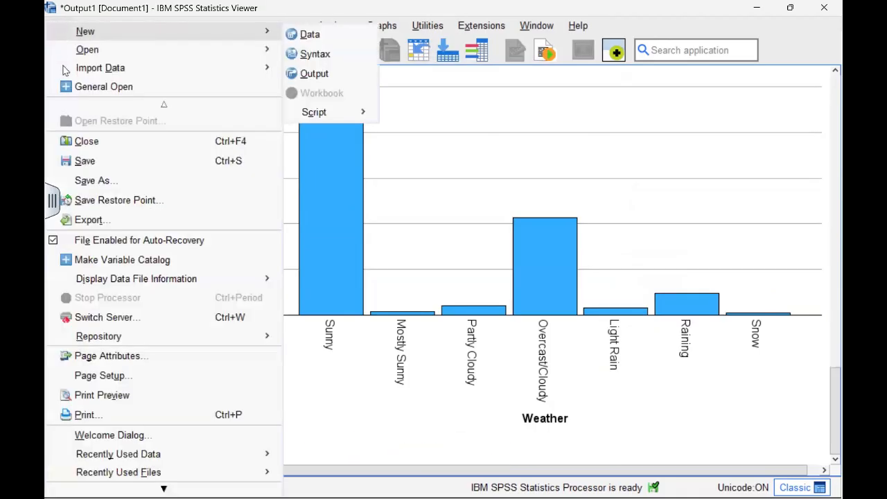
left_click(76, 181)
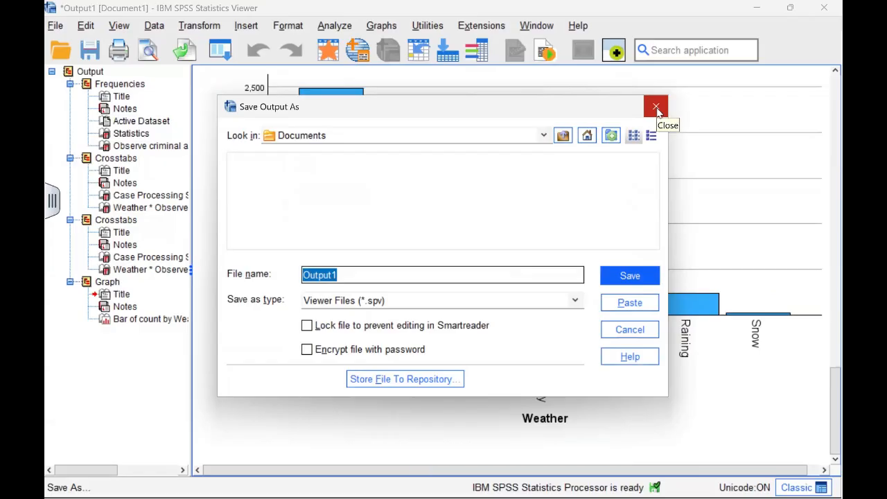
left_click(657, 108)
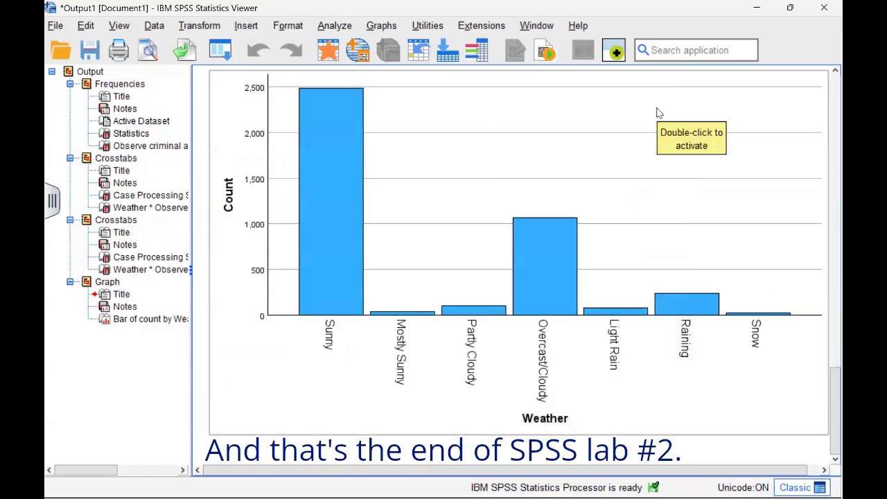